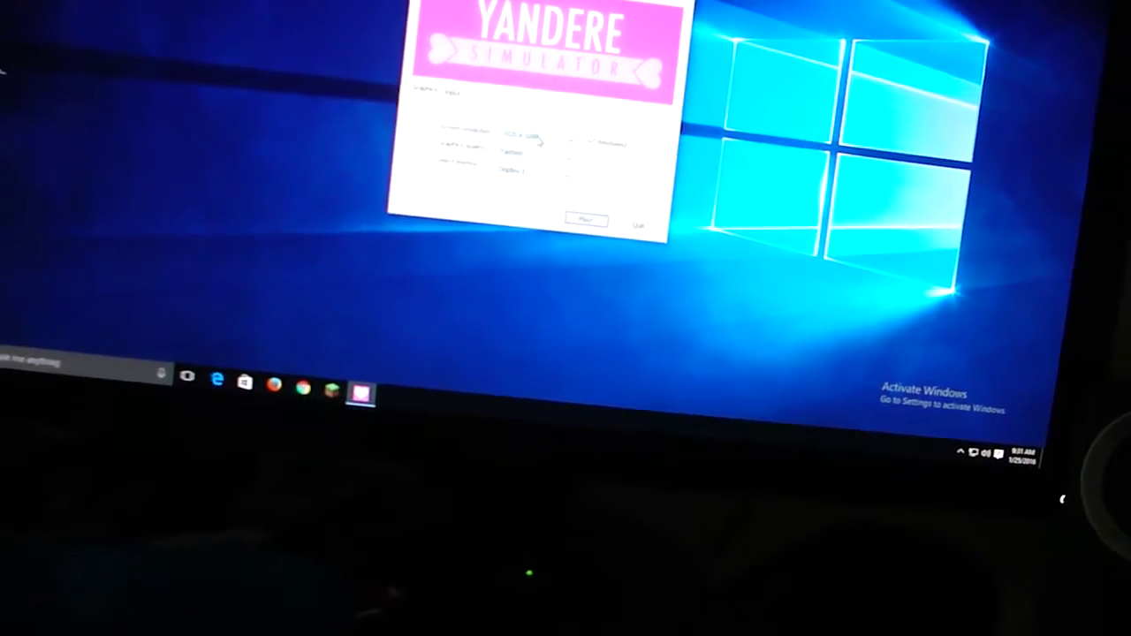
# Choose a screen resolution and a graphics quality level in the game launcher
pyautogui.click(540, 166)
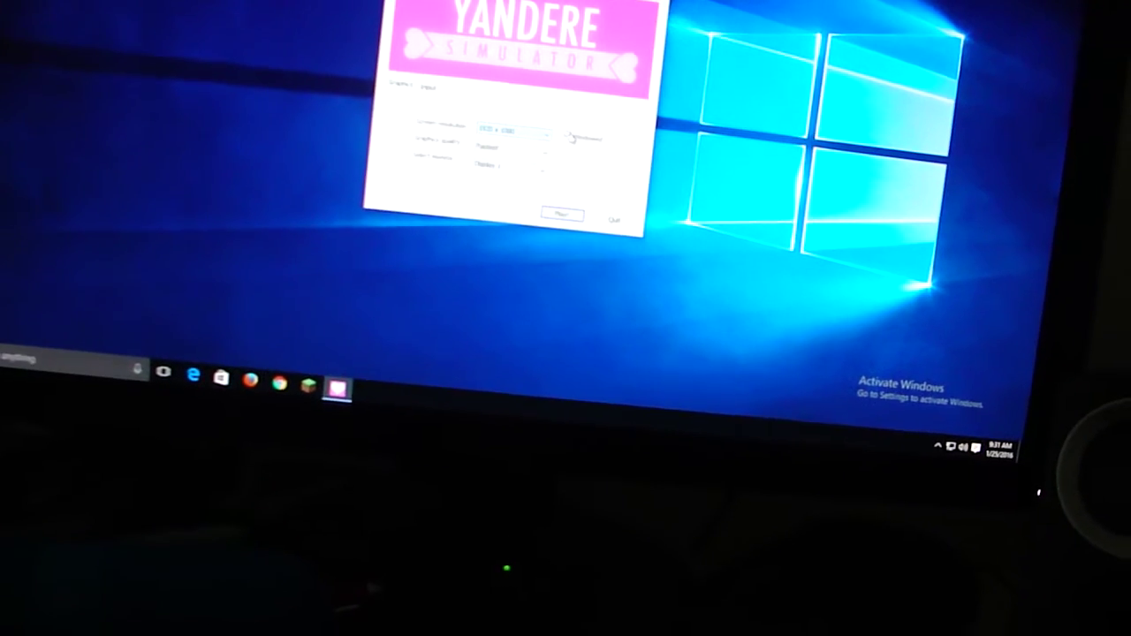
pyautogui.click(551, 132)
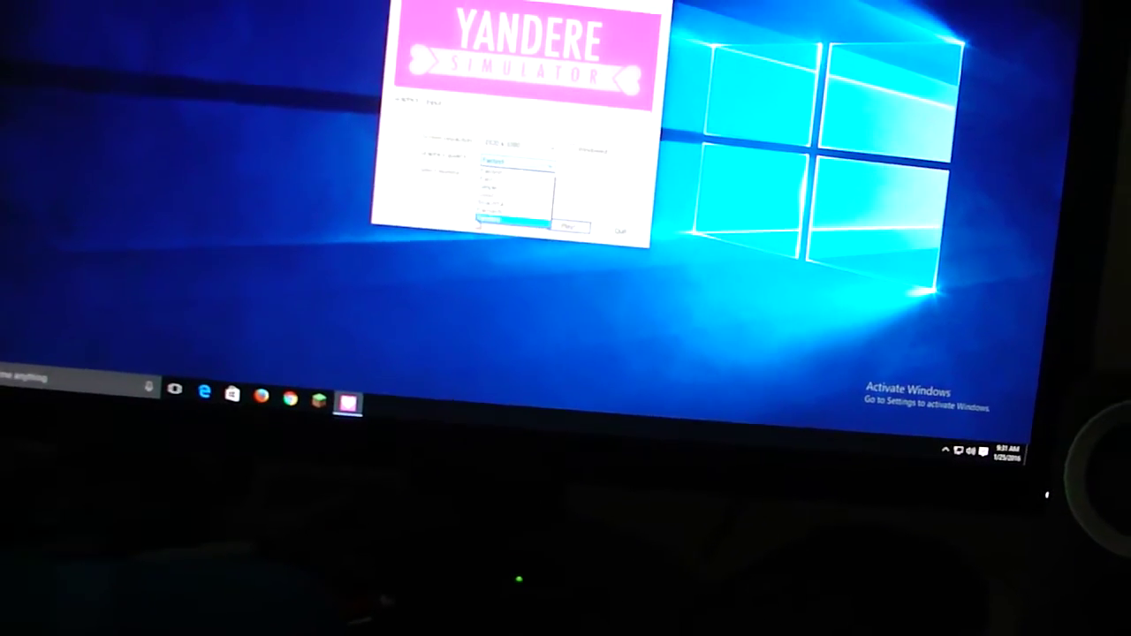
pyautogui.click(508, 218)
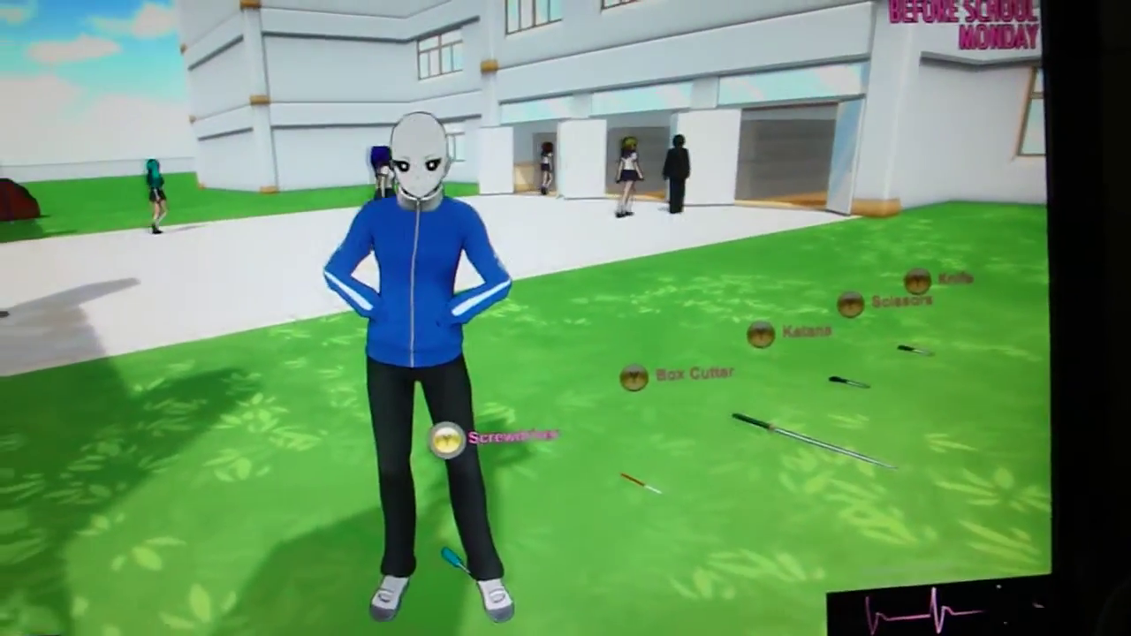
# Run the masked character across the school lawn past the labeled weapons
pyautogui.press('w')
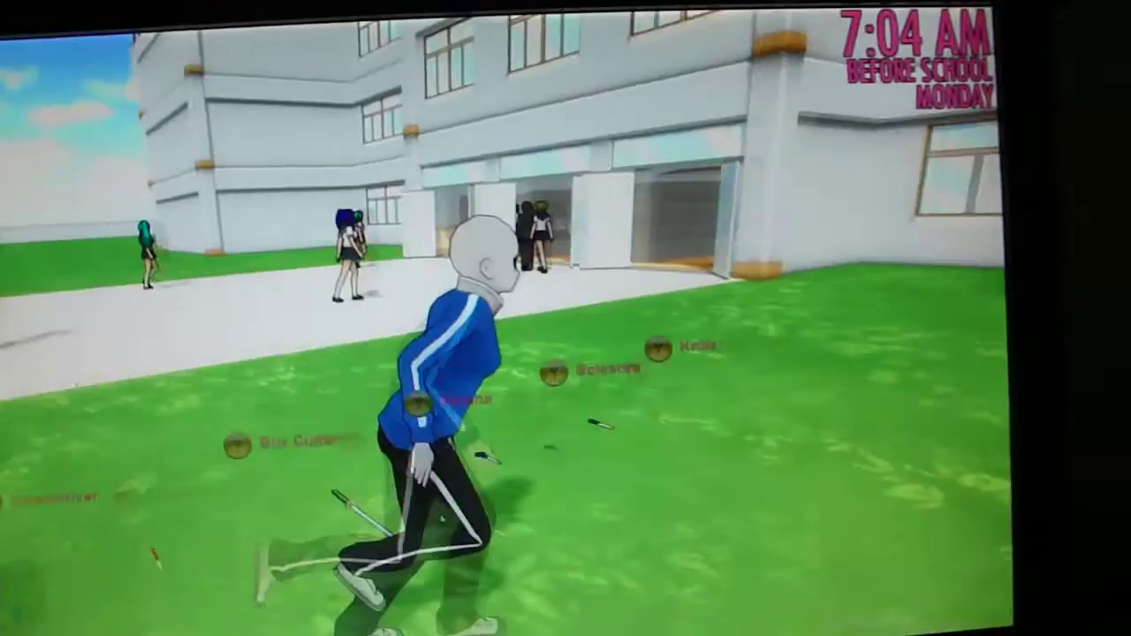